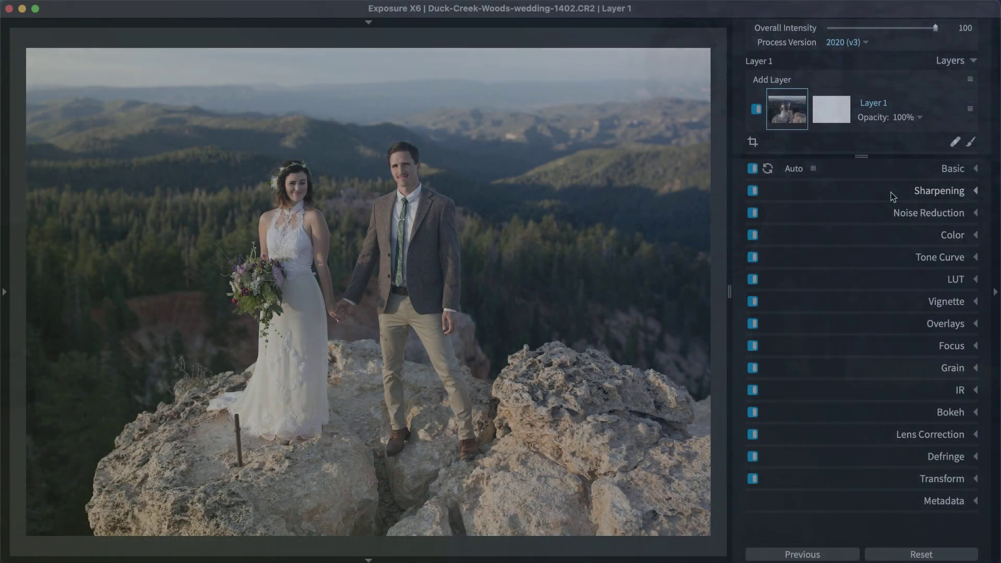
# Spot-heal the dark stake on the rock beside the bride's dress, sourcing from cleaner rock.
pyautogui.click(953, 142)
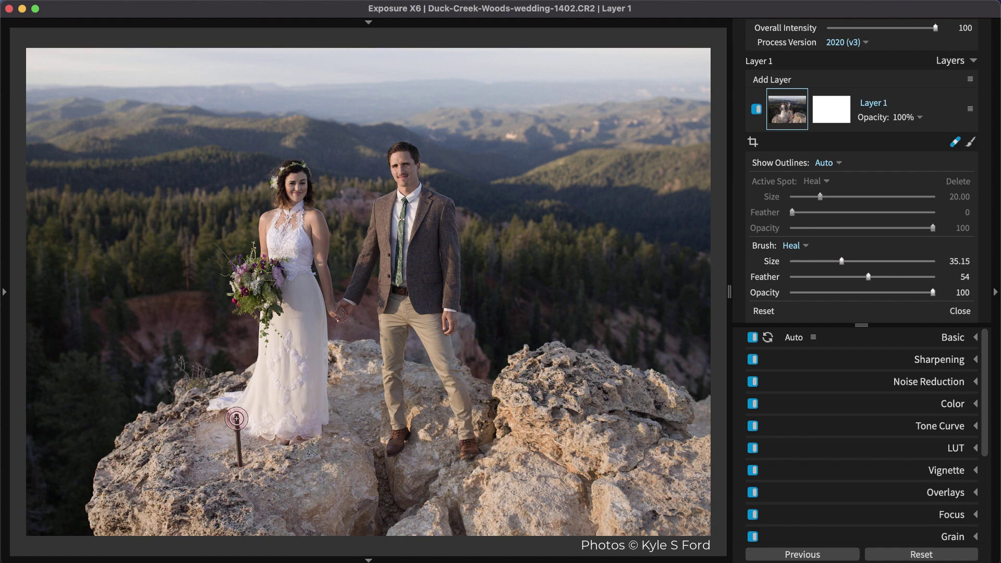
pyautogui.moveTo(236, 461); pyautogui.dragTo(236, 462)
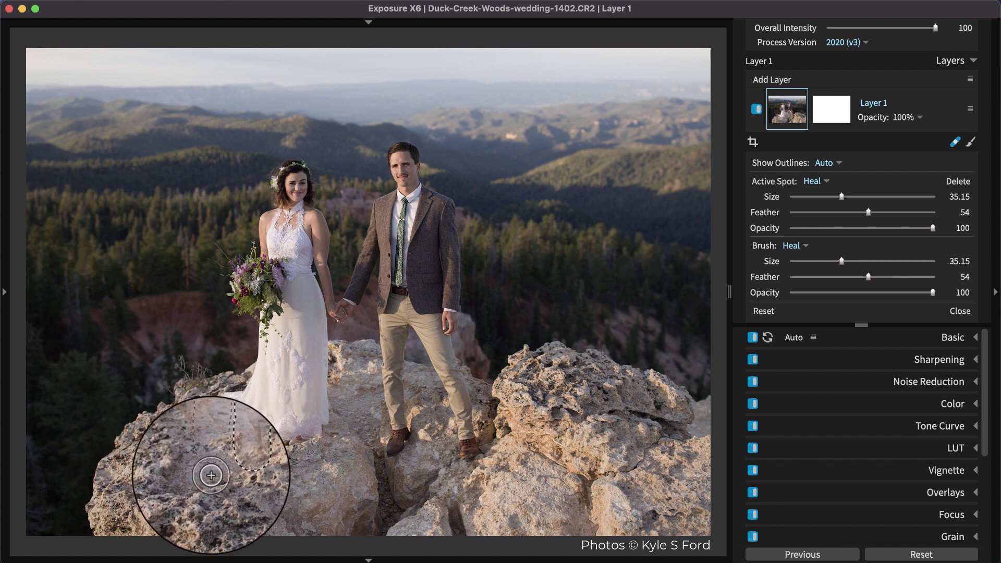
pyautogui.moveTo(210, 451)
pyautogui.mouseDown()
pyautogui.moveTo(204, 457)
pyautogui.moveTo(205, 443)
pyautogui.mouseUp()
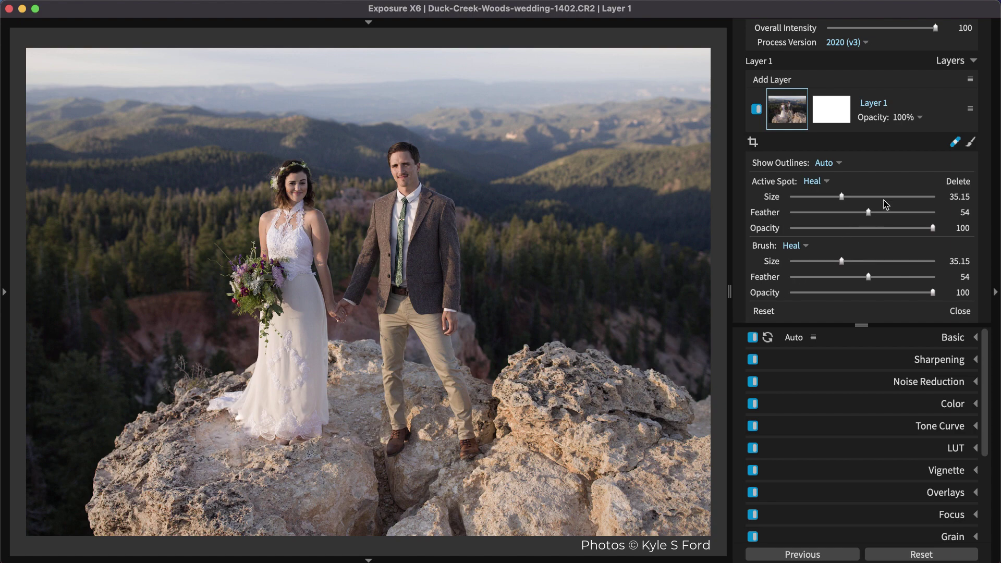
pyautogui.click(956, 142)
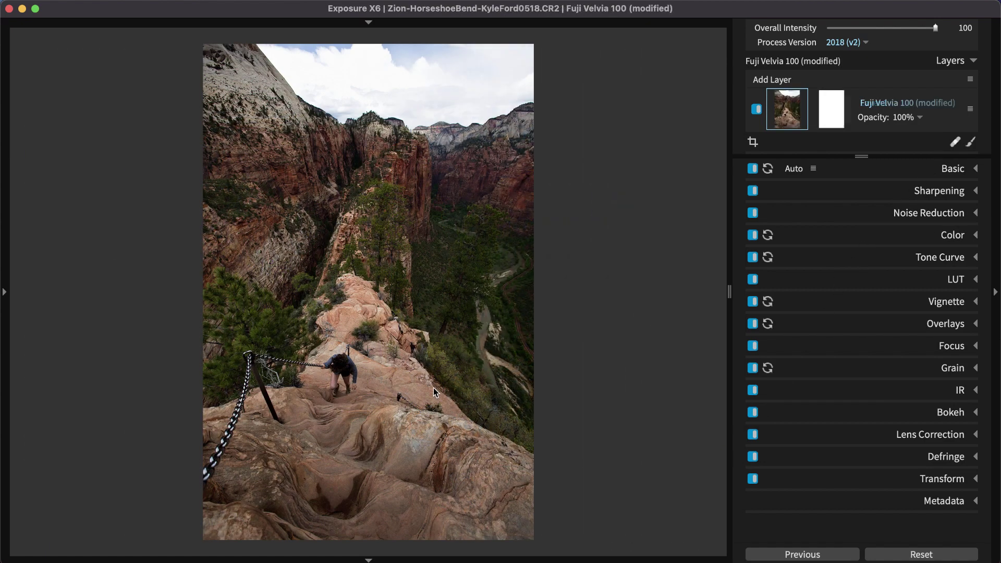
# Zoom in on the chained trail and switch the Spot Heal brush to Clone mode.
pyautogui.click(433, 388)
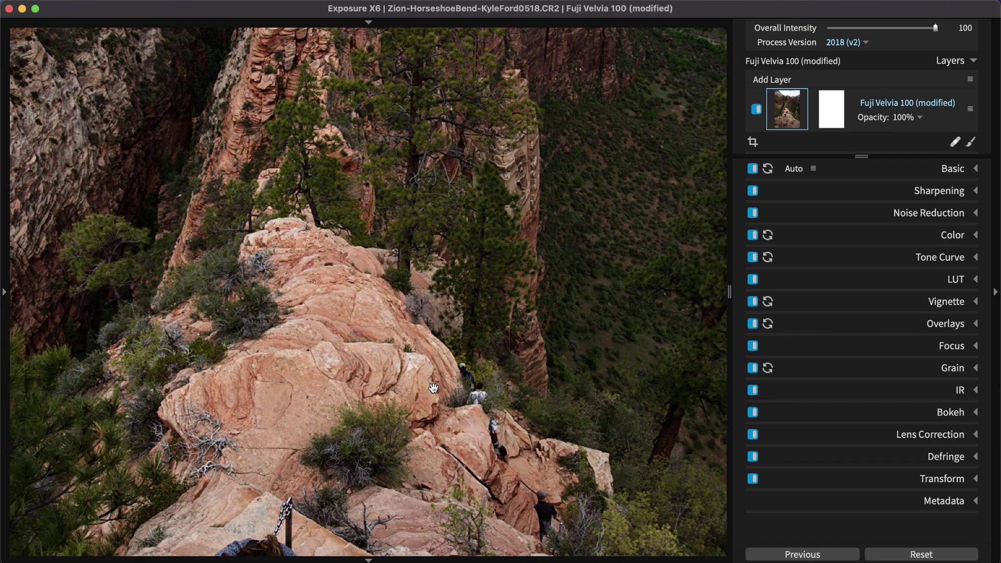
pyautogui.moveTo(442, 399); pyautogui.dragTo(365, 113)
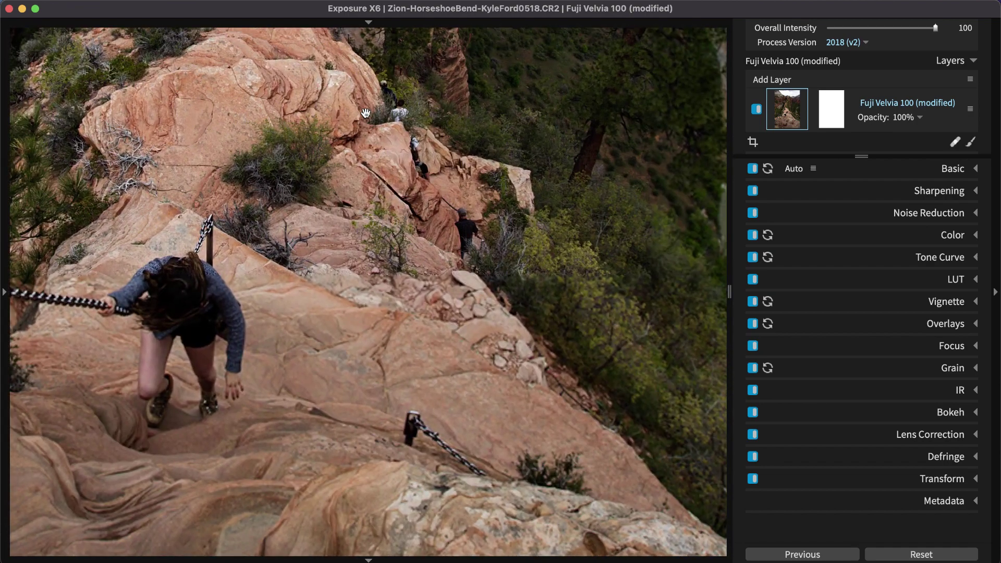
pyautogui.click(960, 143)
pyautogui.click(797, 245)
pyautogui.click(803, 273)
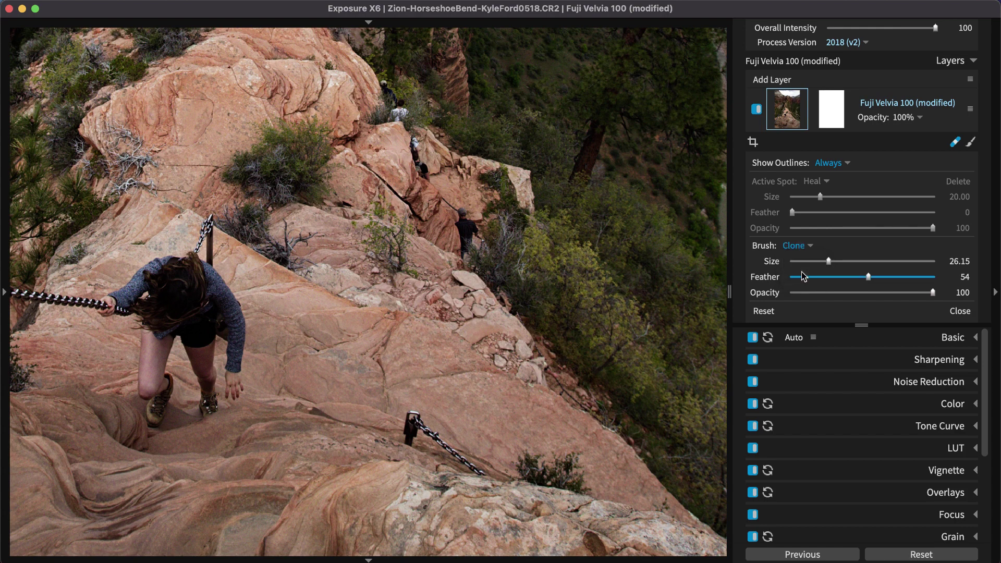
# Clone out the lower chain, the hikers on the rocks, and the distraction beside the pine tree.
pyautogui.moveTo(485, 479); pyautogui.dragTo(443, 443)
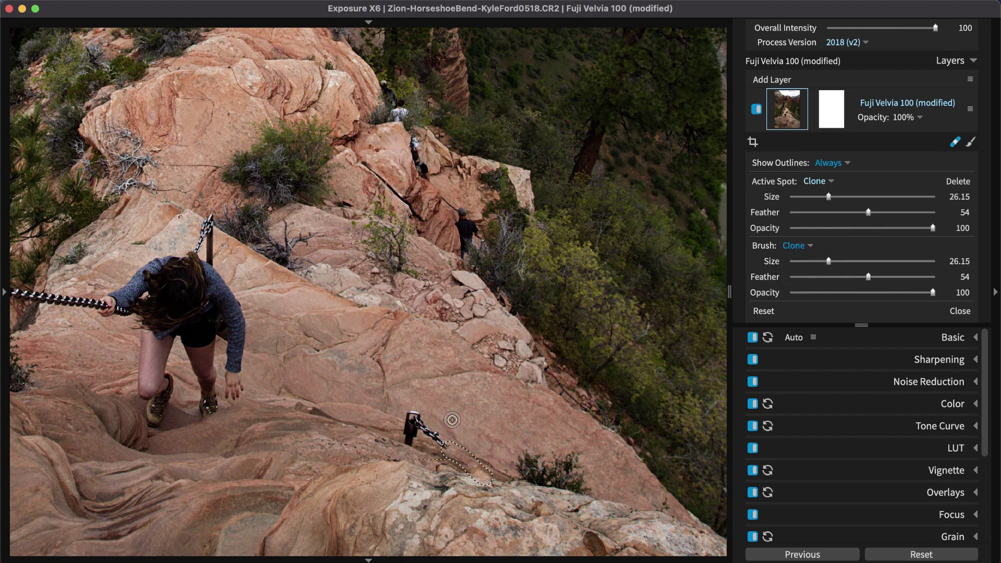
pyautogui.moveTo(396, 466)
pyautogui.mouseDown()
pyautogui.moveTo(409, 425)
pyautogui.moveTo(417, 432)
pyautogui.moveTo(412, 417)
pyautogui.moveTo(444, 449)
pyautogui.moveTo(409, 433)
pyautogui.mouseUp()
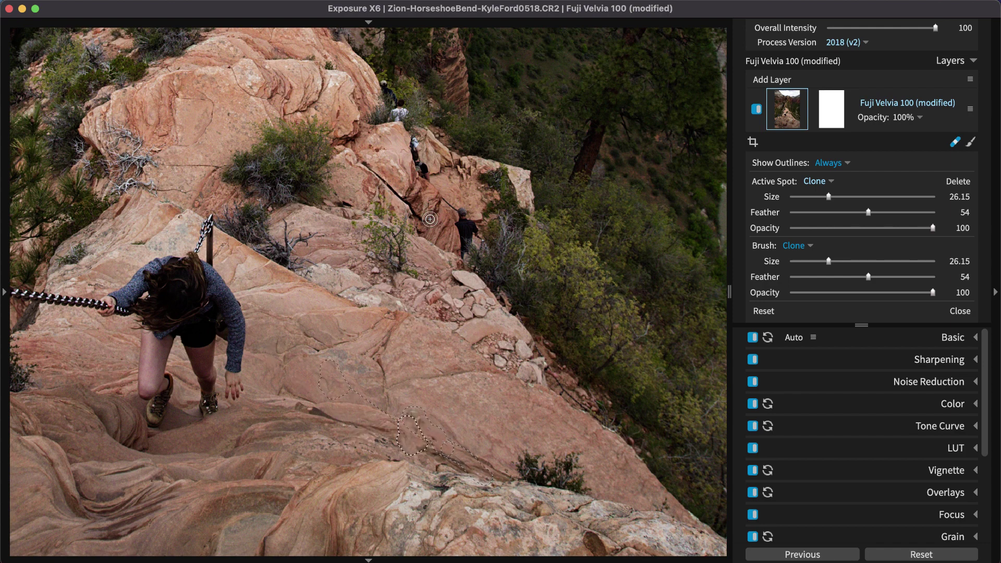
pyautogui.moveTo(462, 204)
pyautogui.mouseDown()
pyautogui.moveTo(467, 258)
pyautogui.moveTo(465, 237)
pyautogui.mouseUp()
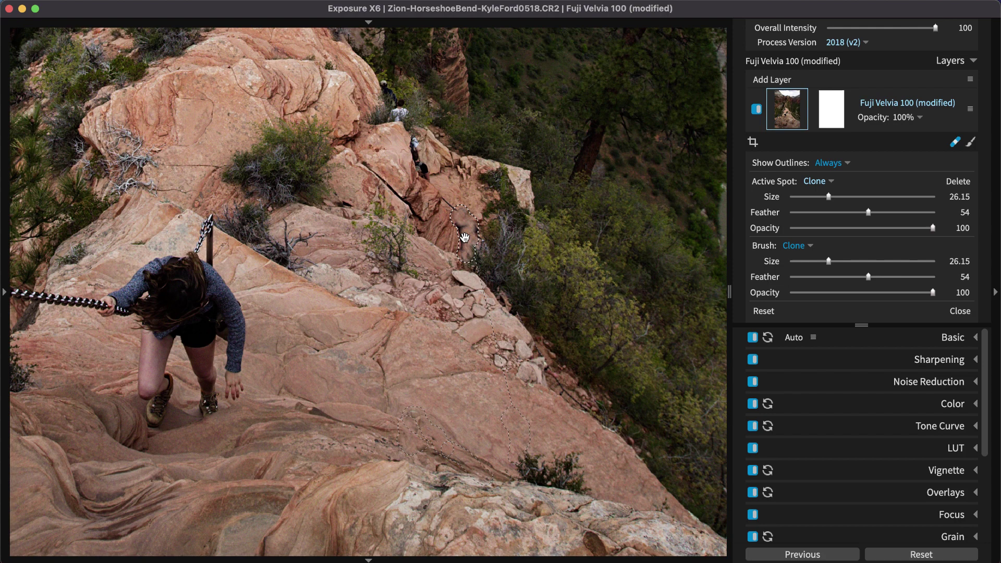
pyautogui.moveTo(868, 212); pyautogui.dragTo(882, 212)
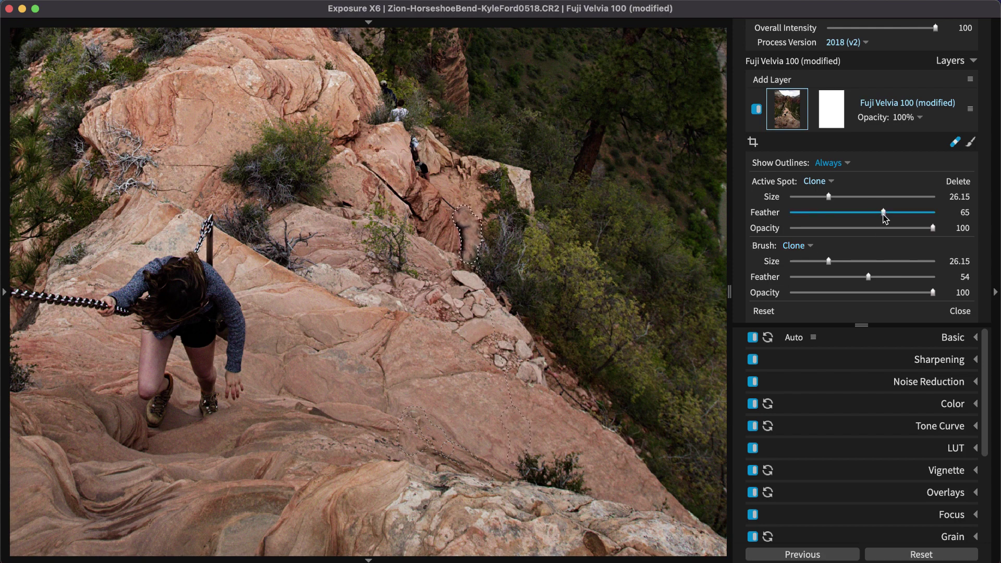
pyautogui.moveTo(828, 197); pyautogui.dragTo(838, 196)
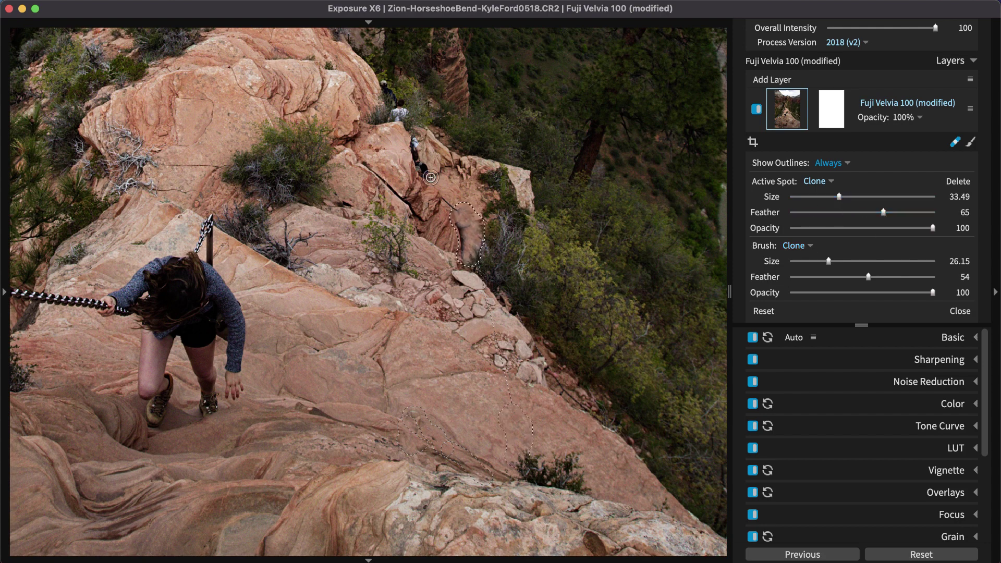
pyautogui.moveTo(431, 177); pyautogui.dragTo(418, 136)
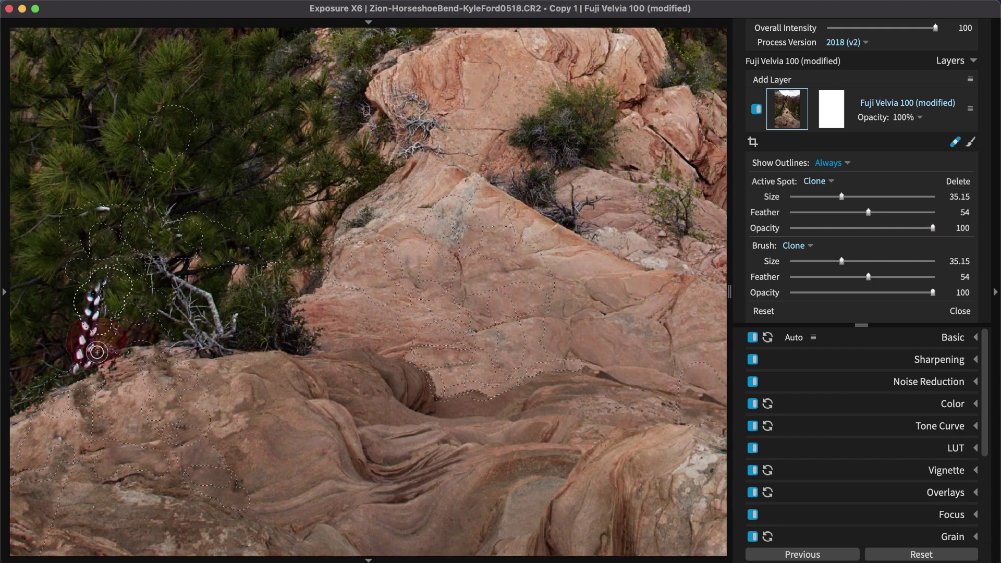
pyautogui.moveTo(97, 352); pyautogui.dragTo(104, 307)
pyautogui.moveTo(175, 324)
pyautogui.mouseDown()
pyautogui.moveTo(53, 152)
pyautogui.moveTo(66, 278)
pyautogui.moveTo(96, 316)
pyautogui.mouseUp()
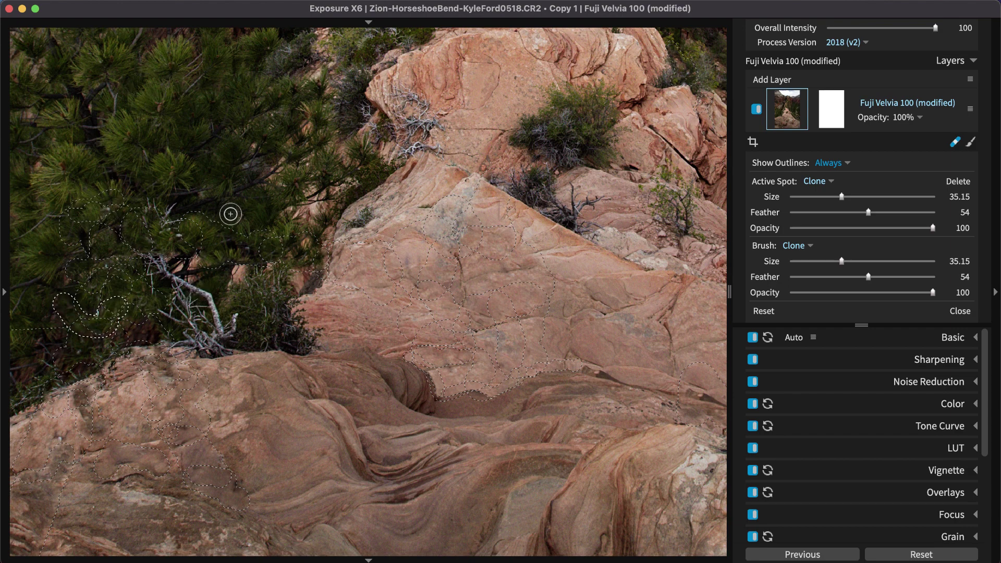
# Close the clone tool, fit the photo to the window, and compare with the original.
pyautogui.click(957, 143)
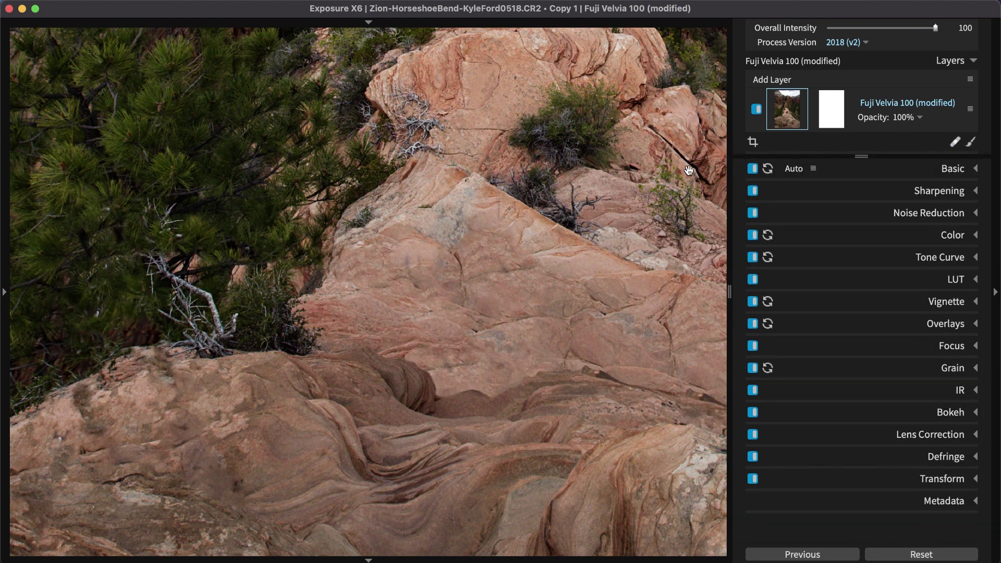
pyautogui.click(634, 190)
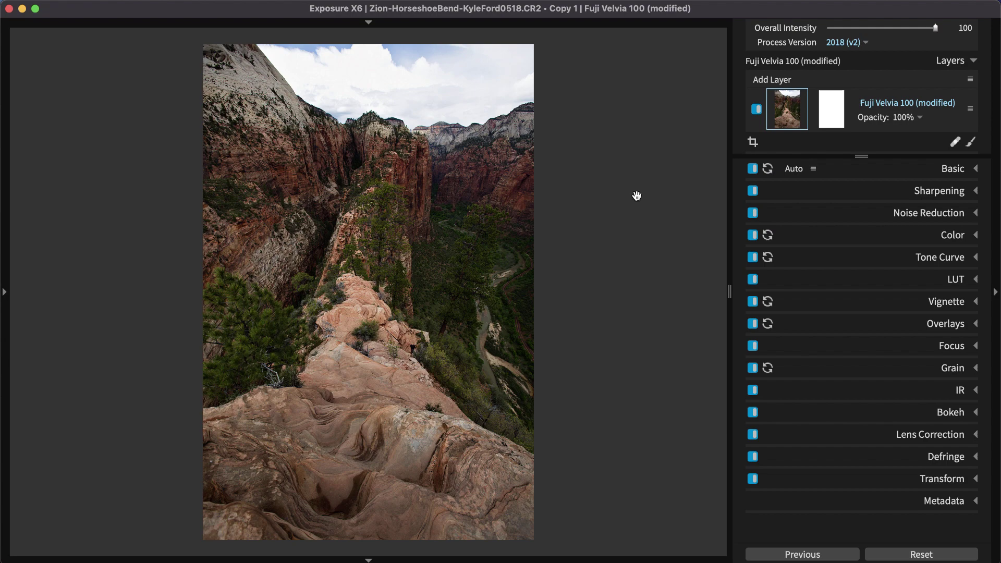
pyautogui.press('\\')
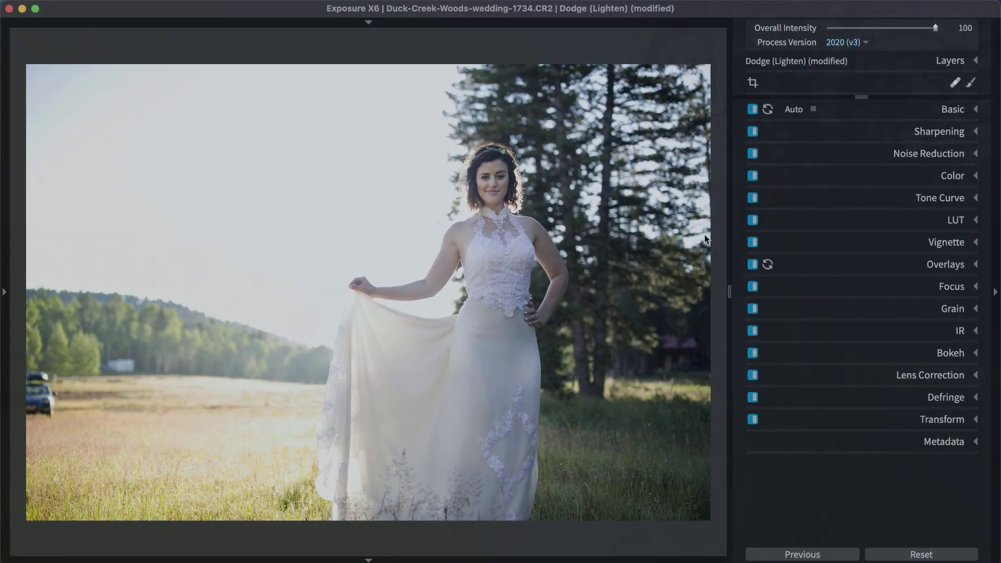
# Draw a free-ratio crop pulling the bottom-left corner in past the parked car.
pyautogui.click(753, 82)
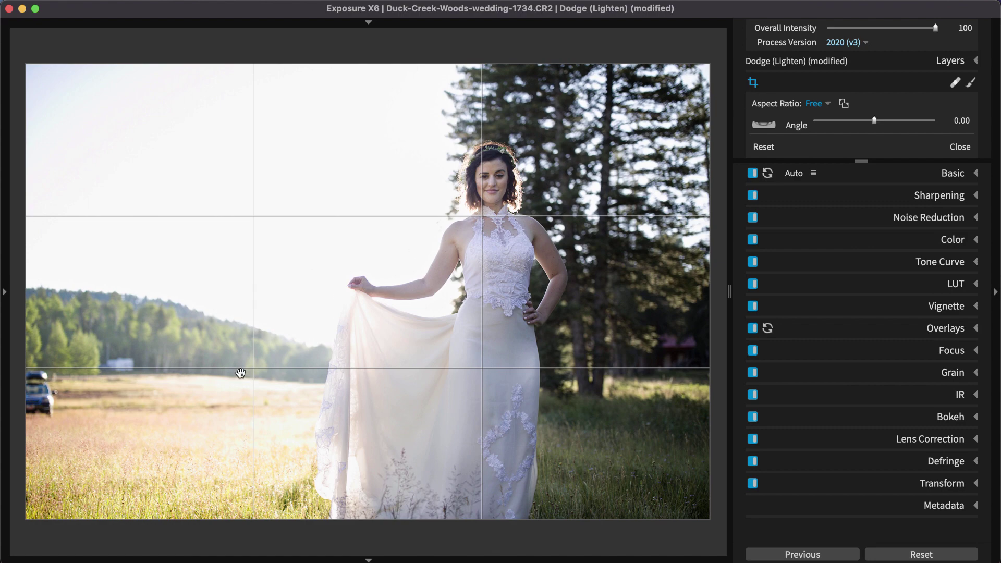
pyautogui.moveTo(24, 521); pyautogui.dragTo(149, 441)
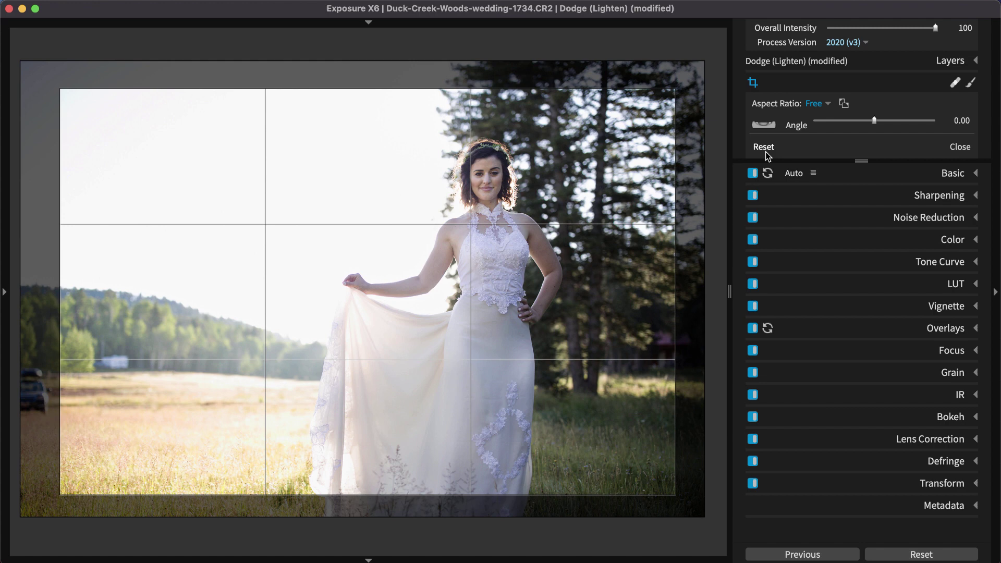
pyautogui.click(816, 104)
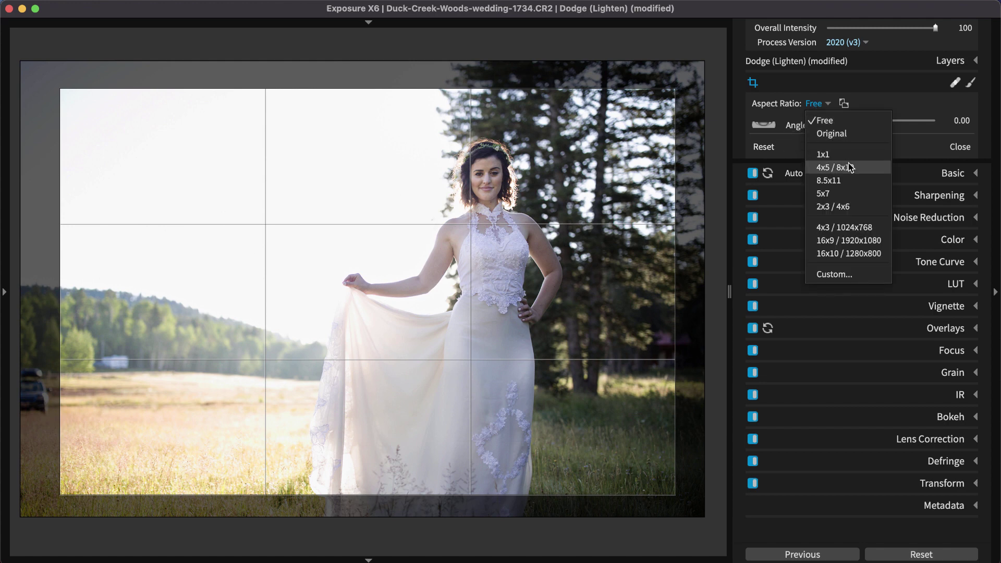
# Try a 16x9 / 1920x1080 crop in portrait orientation, repositioning the bride within it.
pyautogui.click(836, 240)
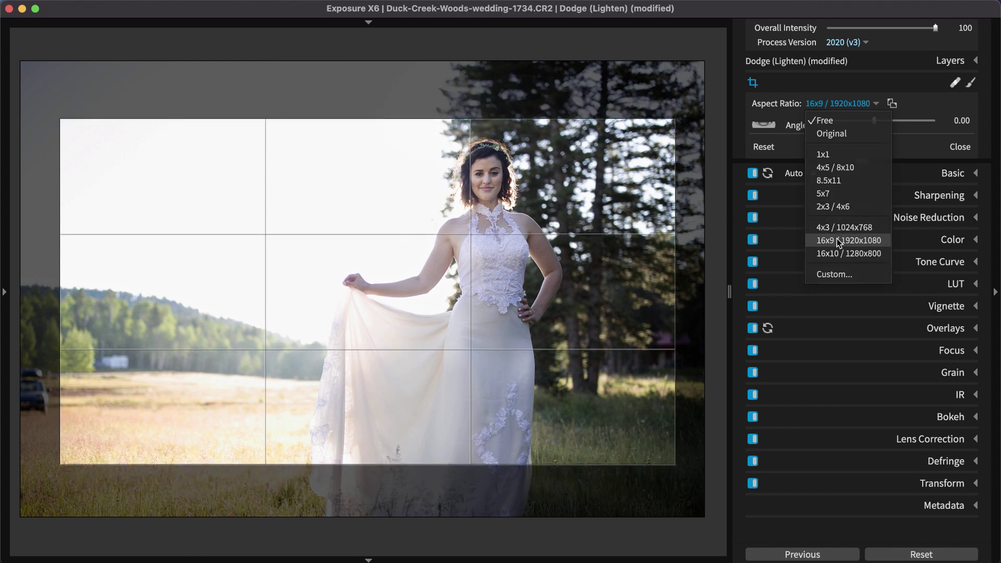
pyautogui.moveTo(627, 303); pyautogui.dragTo(581, 283)
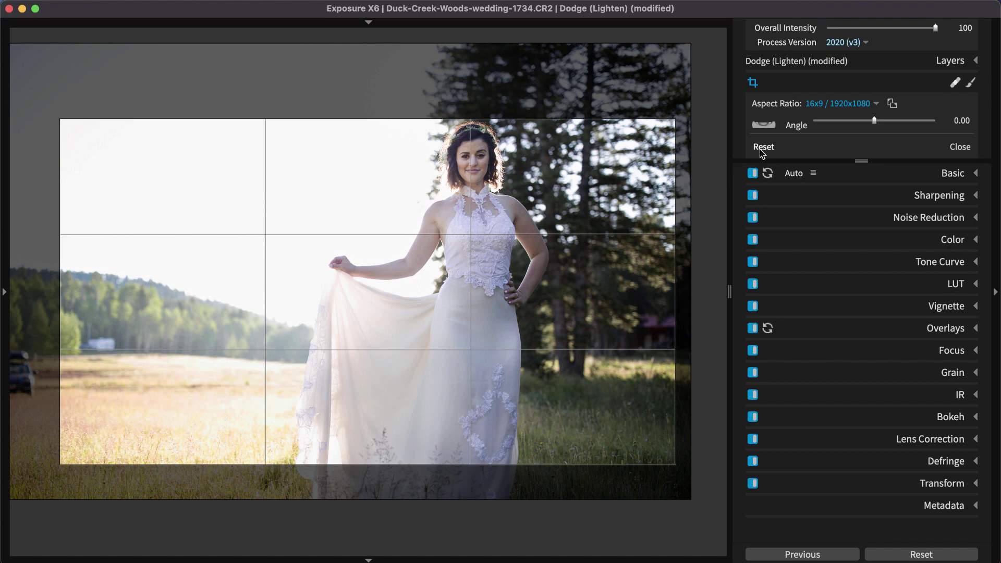
pyautogui.click(891, 103)
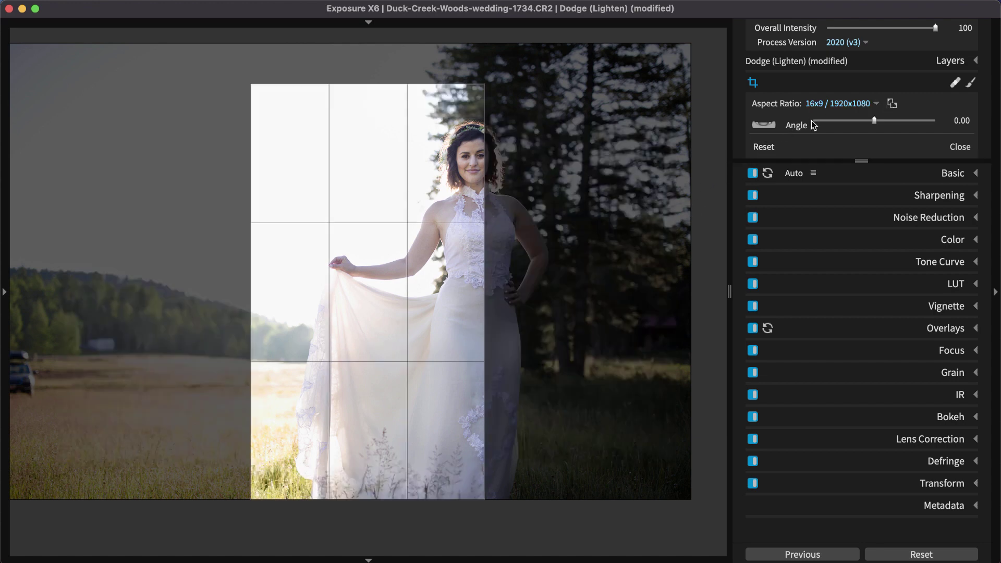
pyautogui.moveTo(466, 254); pyautogui.dragTo(416, 249)
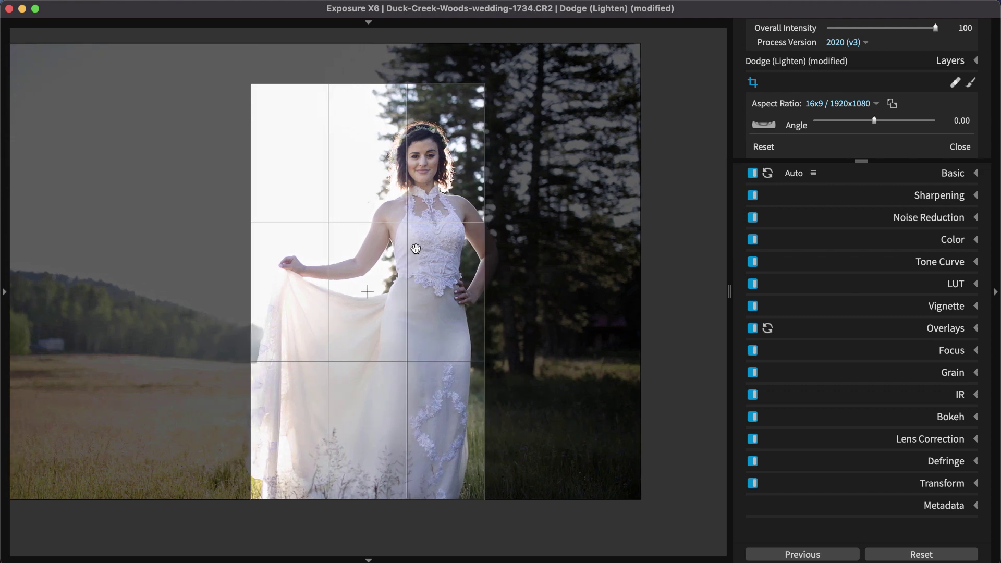
# Reset the crop, switch to a 4x5 / 8x10 ratio, reframe the bride, and apply.
pyautogui.click(761, 149)
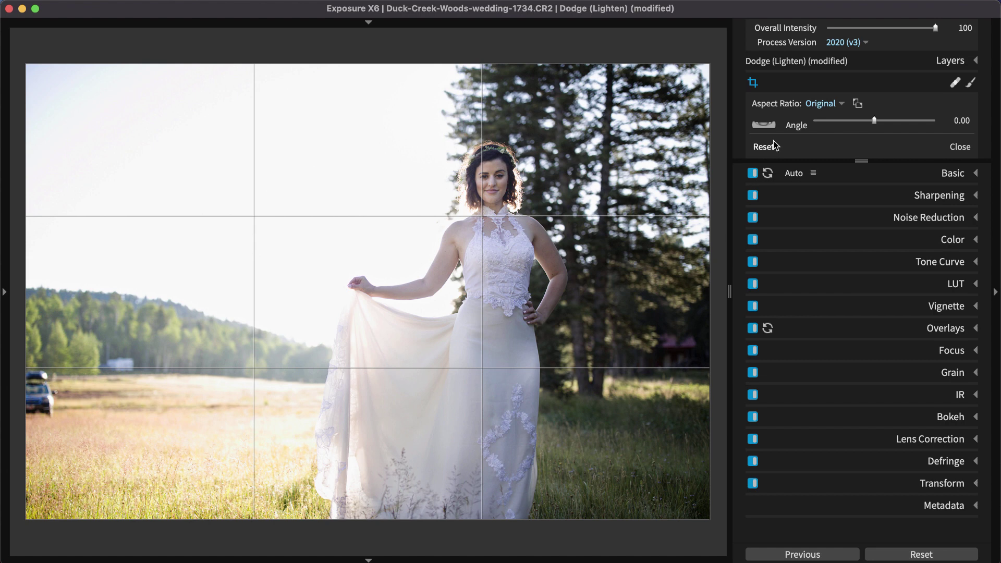
pyautogui.click(820, 105)
pyautogui.click(829, 167)
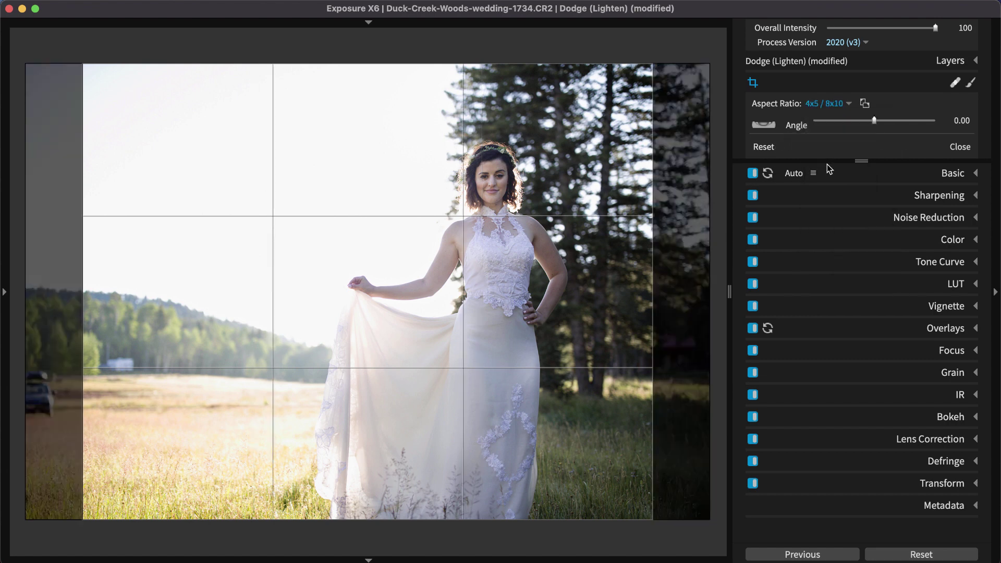
pyautogui.moveTo(559, 178); pyautogui.dragTo(518, 165)
pyautogui.click(754, 83)
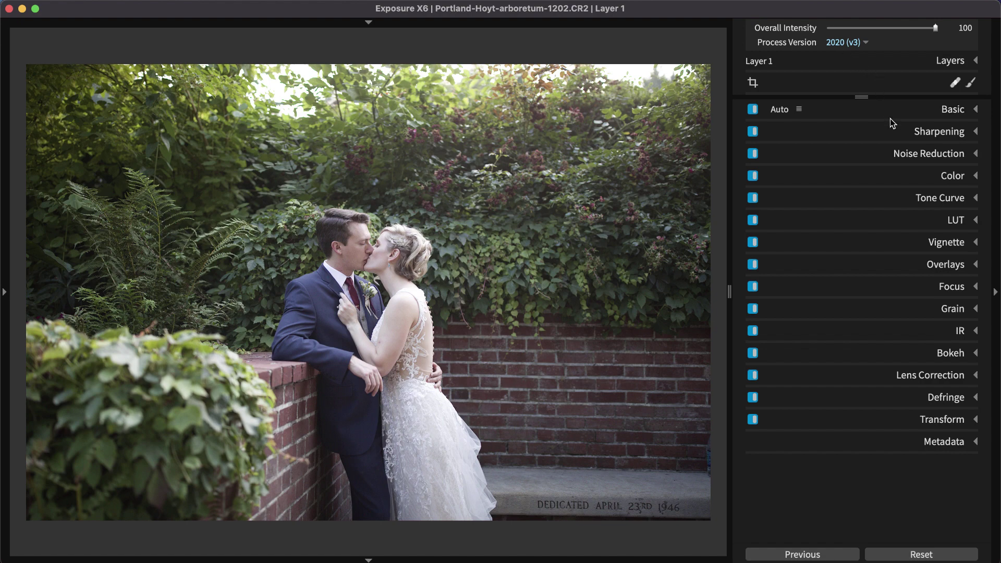
# Apply the Traditional Lenses Canon 50mm f/1.8 @ f/5.6 bokeh preset.
pyautogui.click(908, 356)
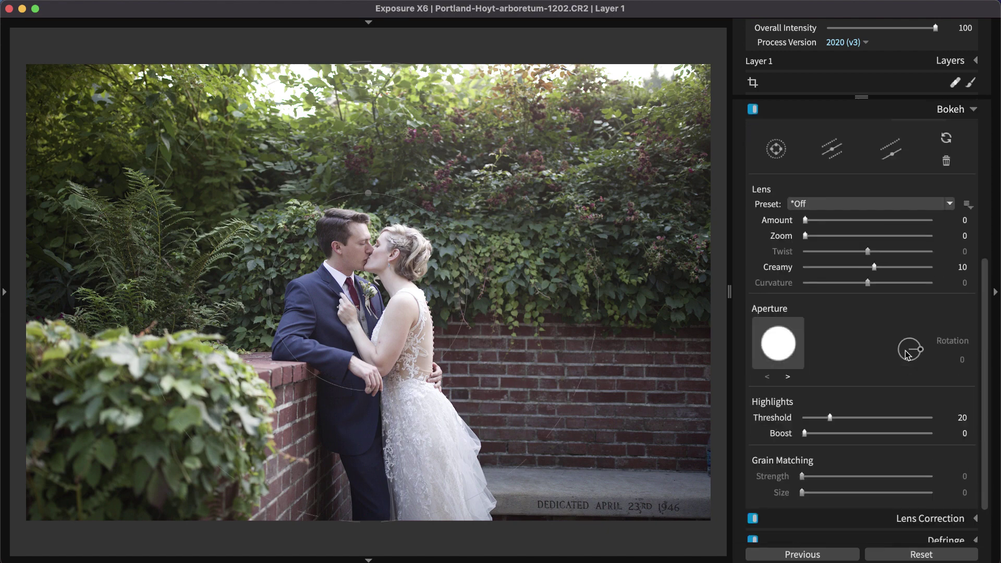
pyautogui.click(886, 204)
pyautogui.moveTo(869, 245)
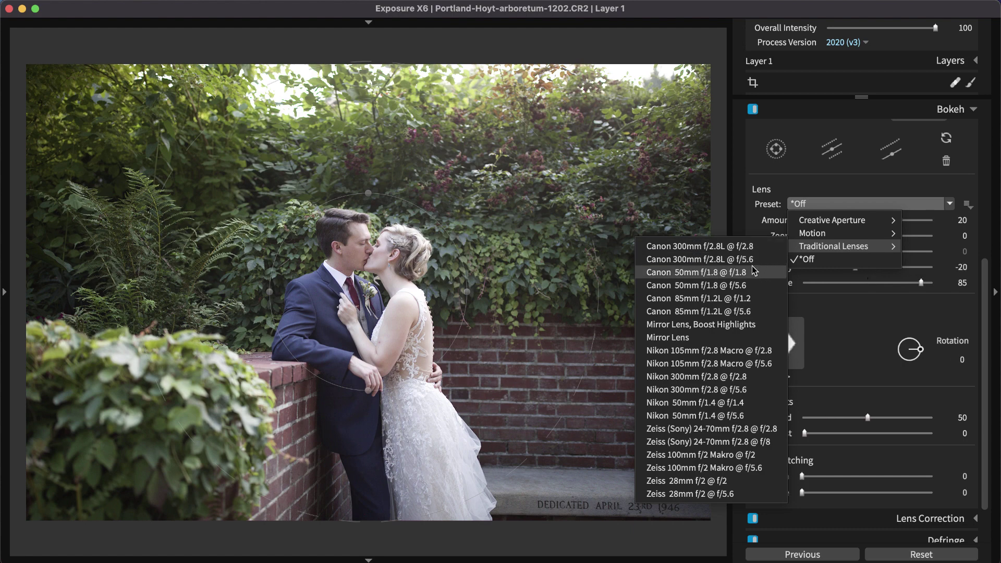
pyautogui.click(746, 285)
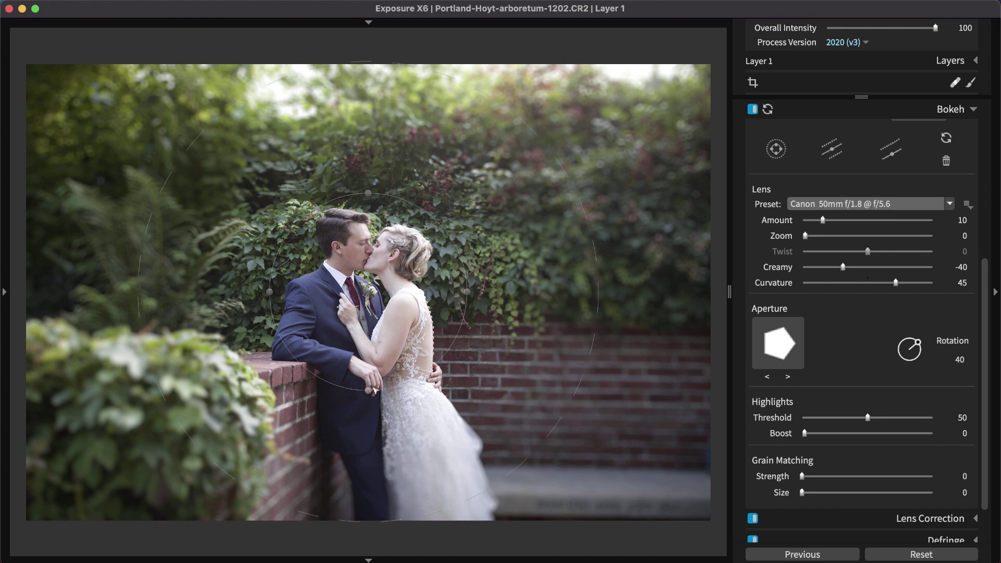
# Enlarge and centre the in-focus area on the couple, tighten the blur transition, and compare before/after.
pyautogui.moveTo(371, 391); pyautogui.dragTo(425, 382)
pyautogui.moveTo(392, 320); pyautogui.dragTo(413, 376)
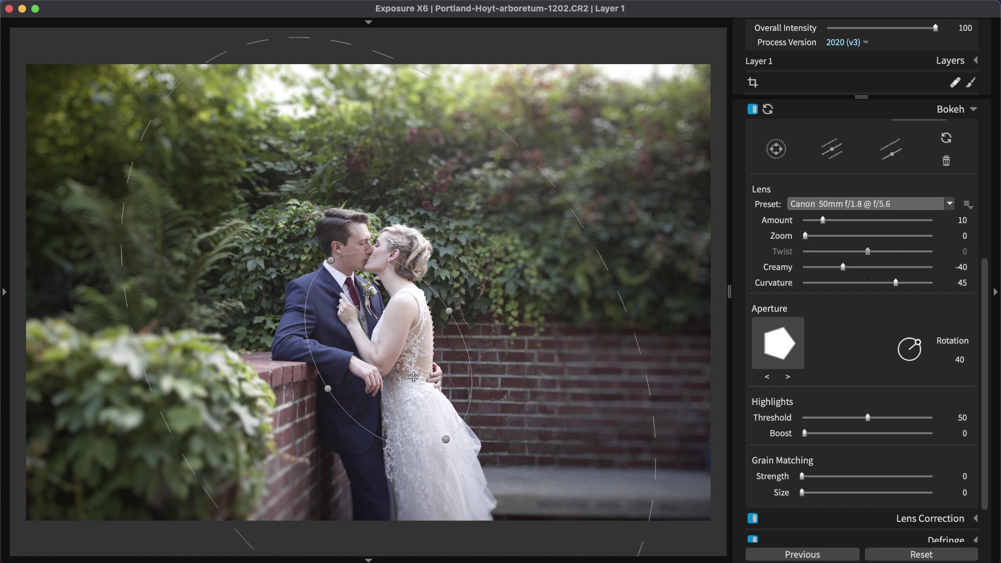
pyautogui.moveTo(639, 351); pyautogui.dragTo(602, 349)
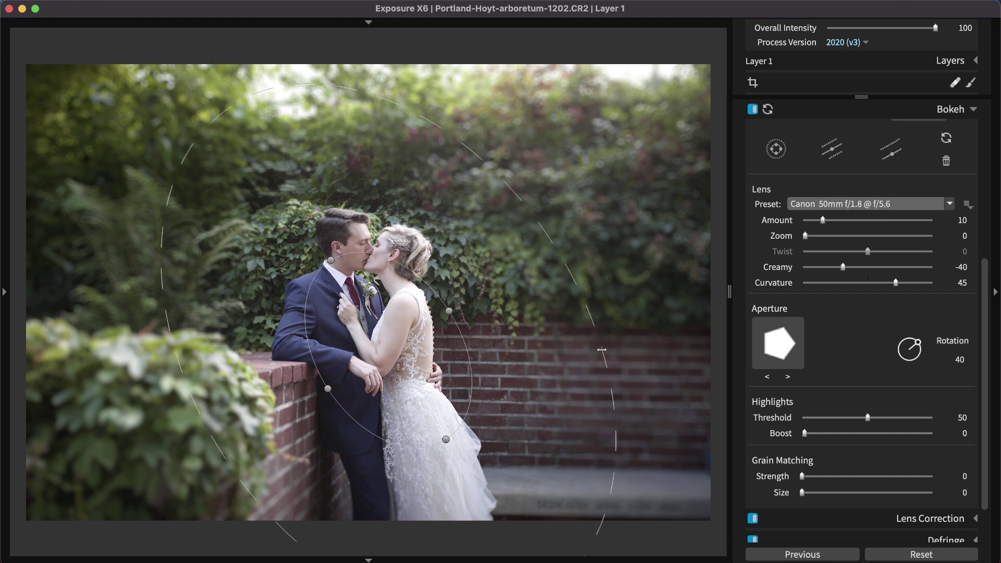
pyautogui.click(952, 111)
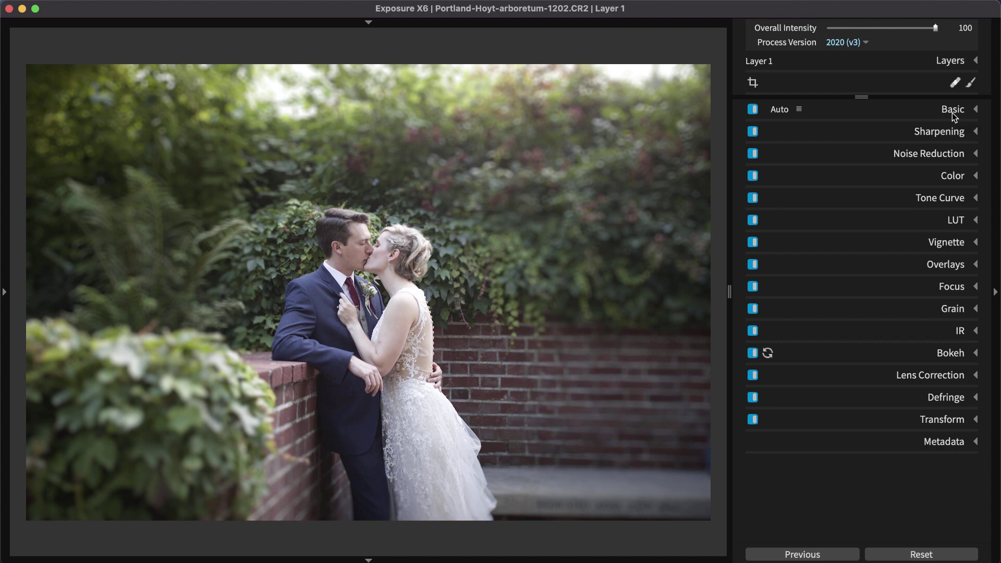
pyautogui.click(752, 353)
pyautogui.click(753, 353)
# On the next photo, apply the Distortion - Small Lumps vignette centred on the couple.
pyautogui.press('Left')
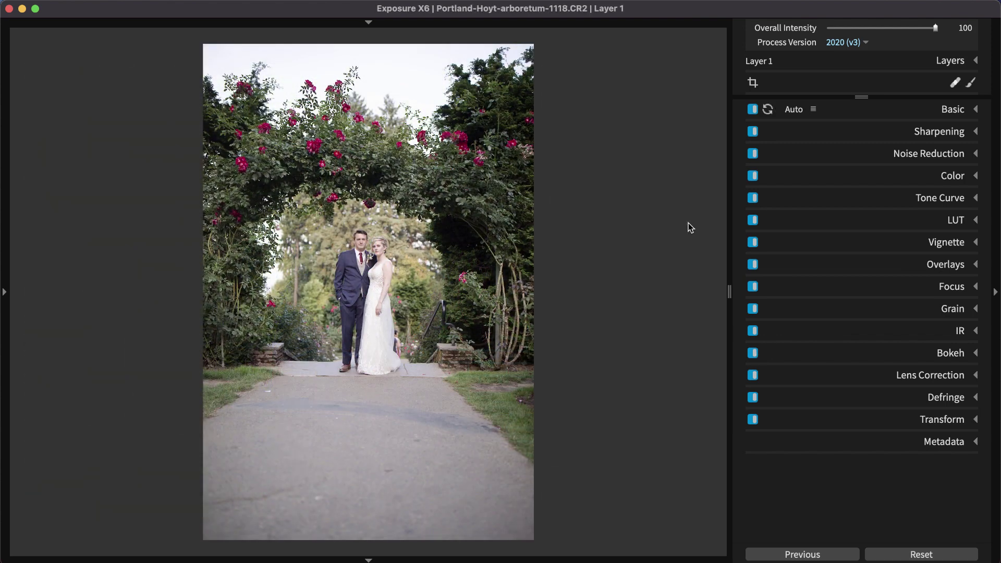
pyautogui.click(912, 243)
pyautogui.click(907, 262)
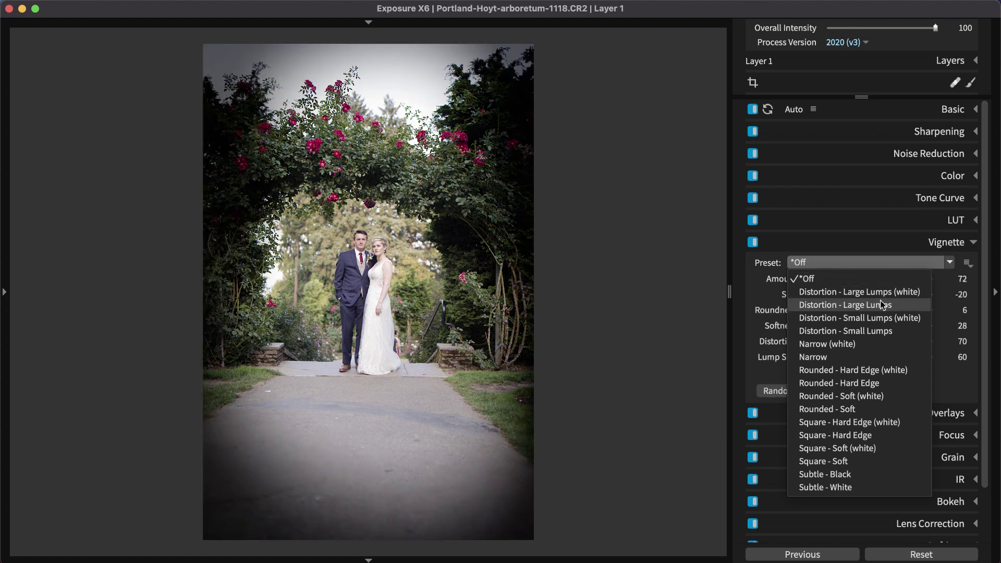
pyautogui.click(859, 330)
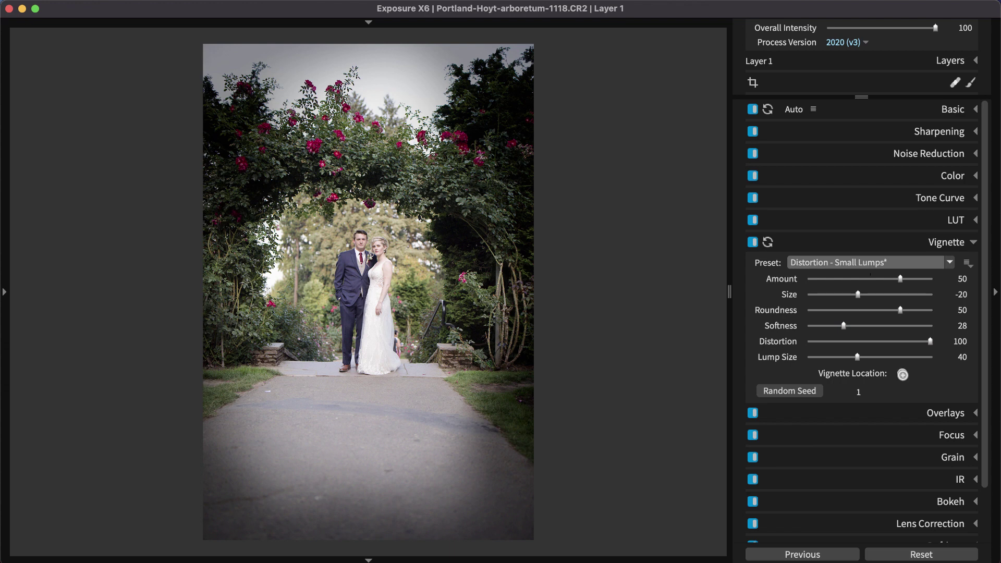
pyautogui.moveTo(902, 374); pyautogui.dragTo(352, 397)
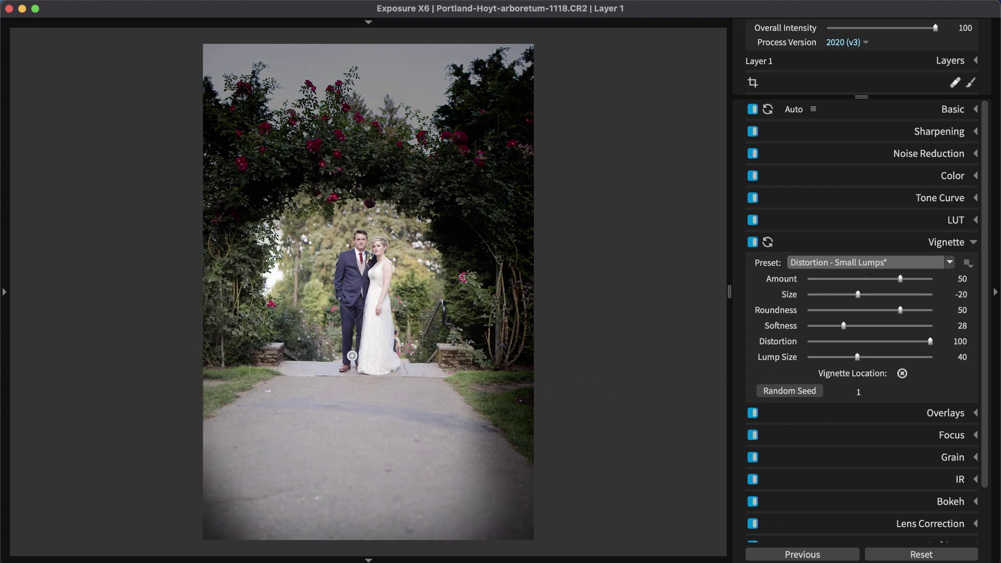
pyautogui.moveTo(352, 356); pyautogui.dragTo(371, 277)
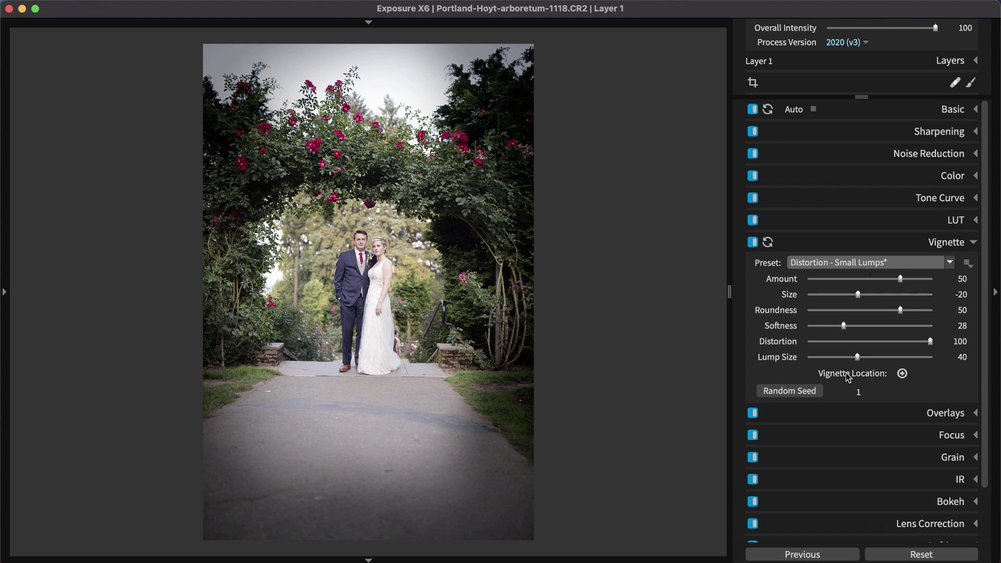
# Set vignette Size -100, Softness 69 and Amount 18, then compare with it off.
pyautogui.moveTo(860, 294); pyautogui.dragTo(801, 292)
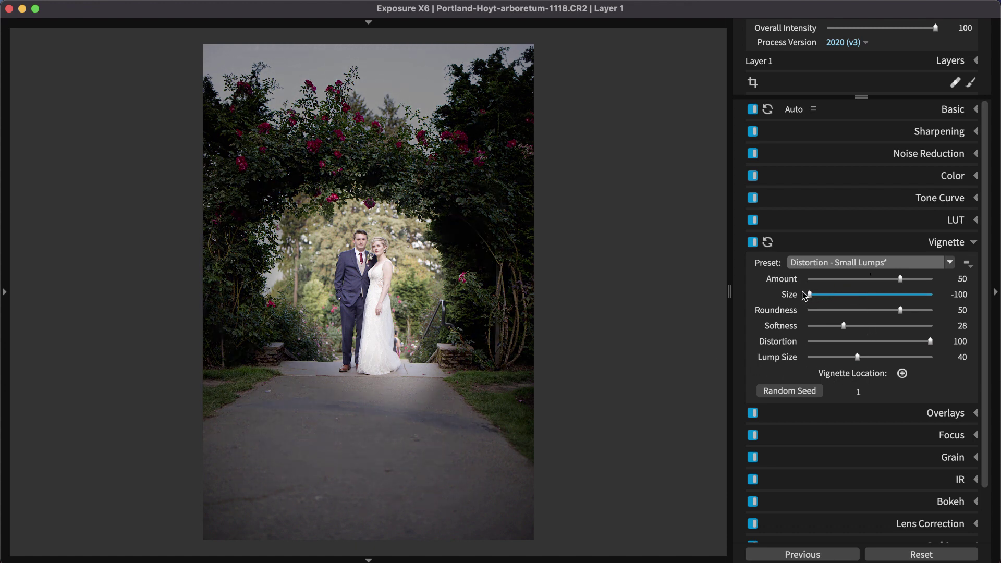
pyautogui.moveTo(836, 330); pyautogui.dragTo(894, 332)
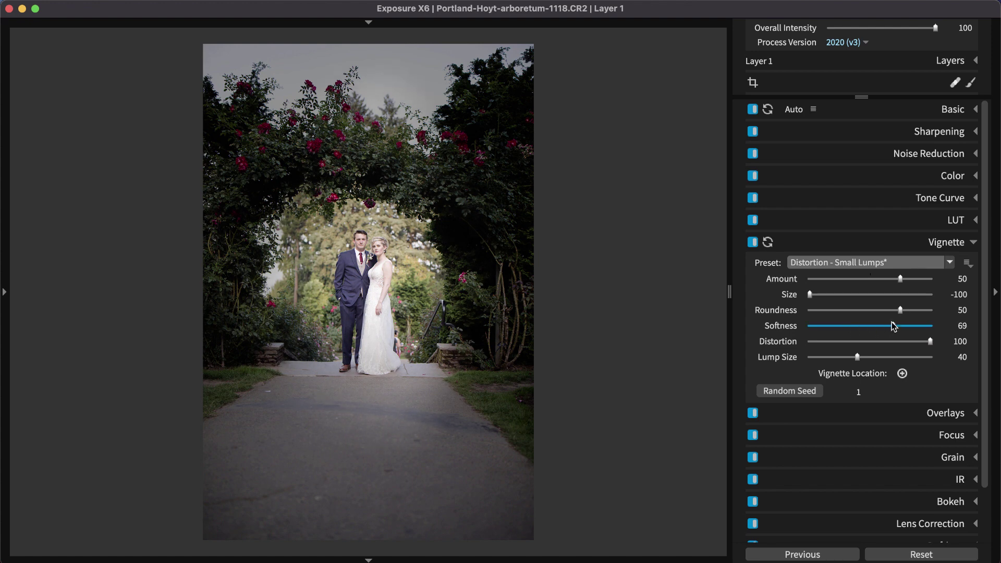
pyautogui.moveTo(901, 277); pyautogui.dragTo(881, 280)
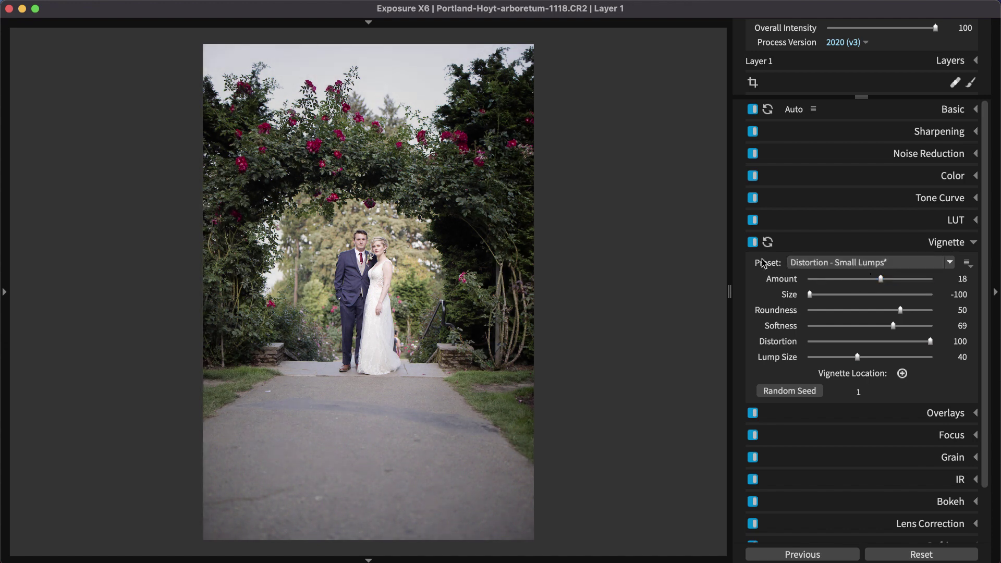
pyautogui.click(752, 242)
pyautogui.click(752, 241)
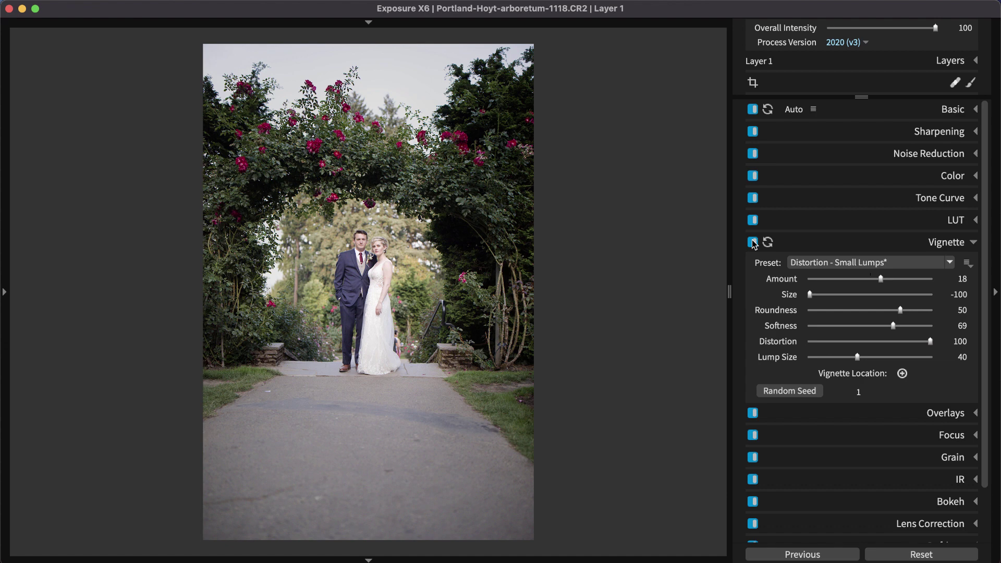